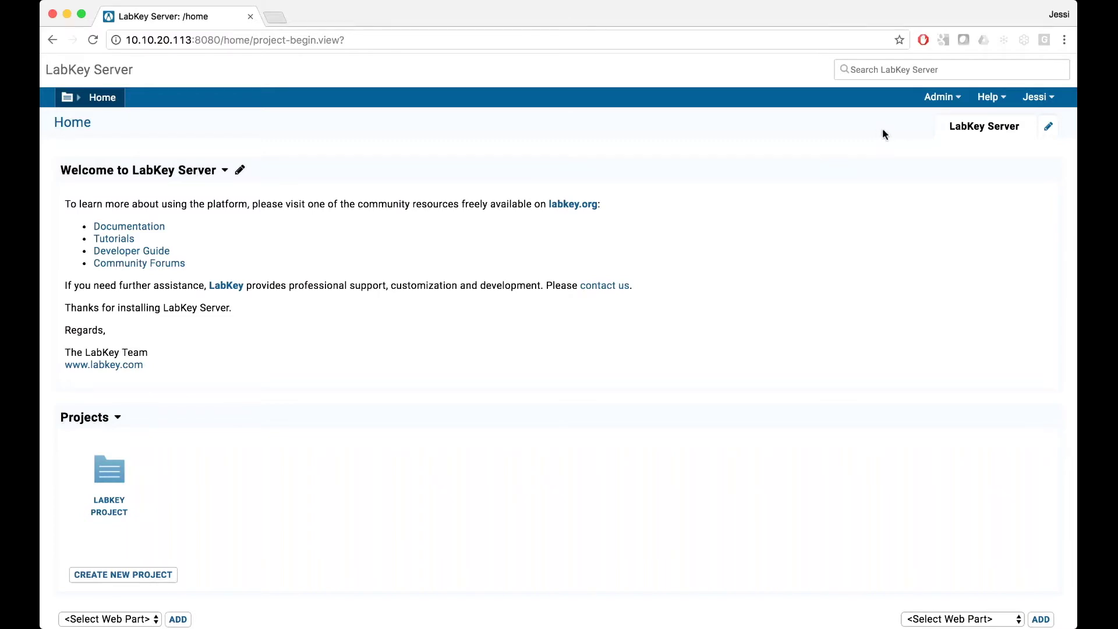
# Enable the Core UI Migration experimental feature in the Admin Console, then return Home.
pyautogui.click(957, 104)
pyautogui.moveTo(956, 119)
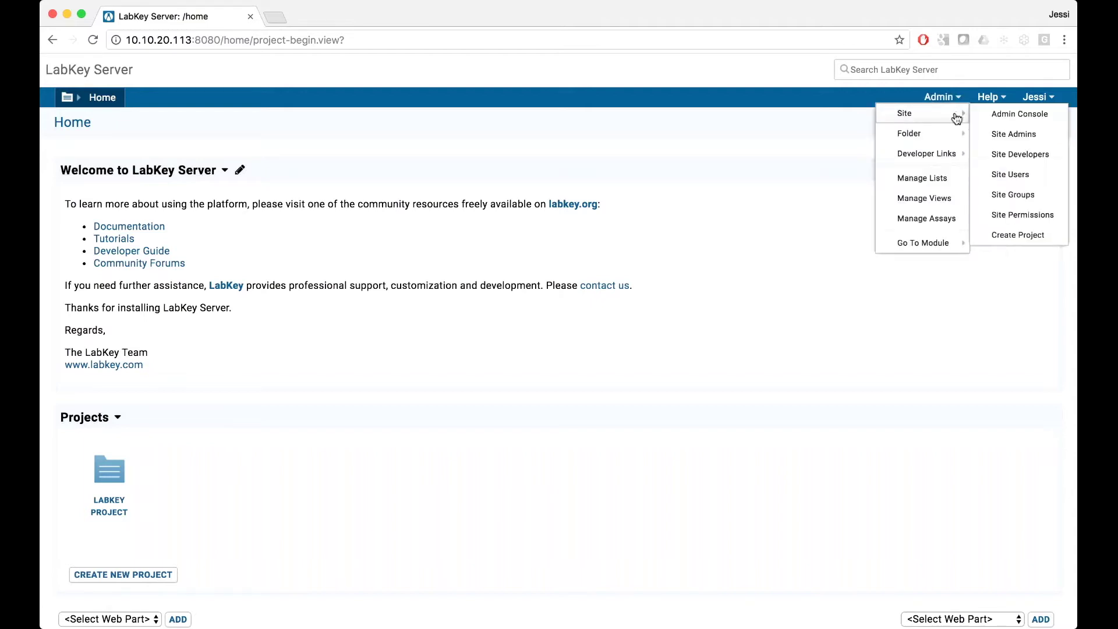
pyautogui.click(997, 114)
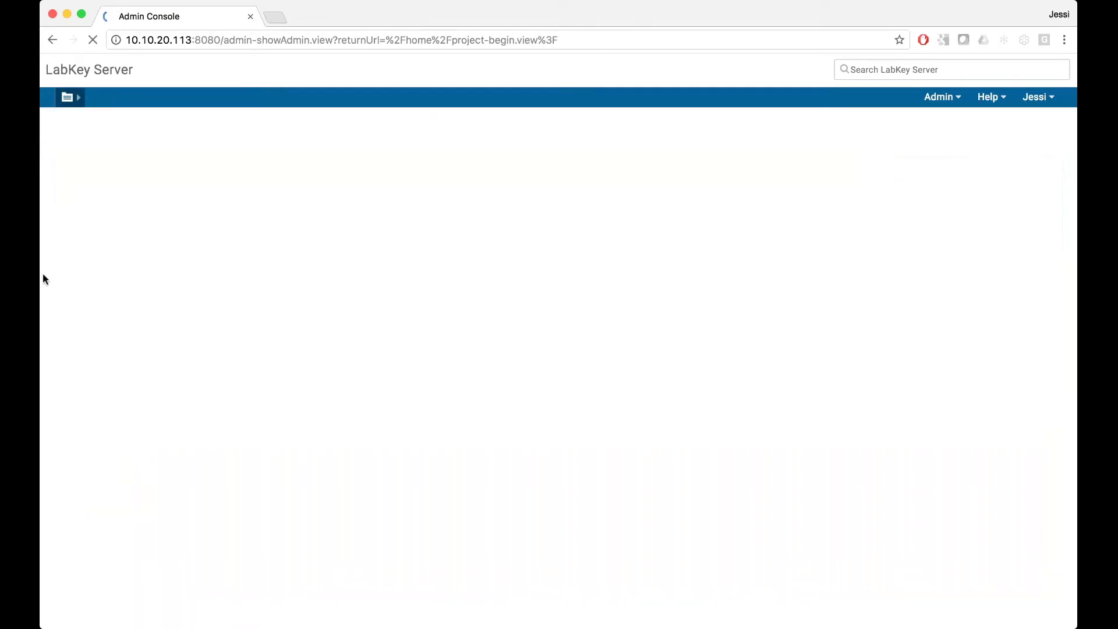
pyautogui.click(111, 284)
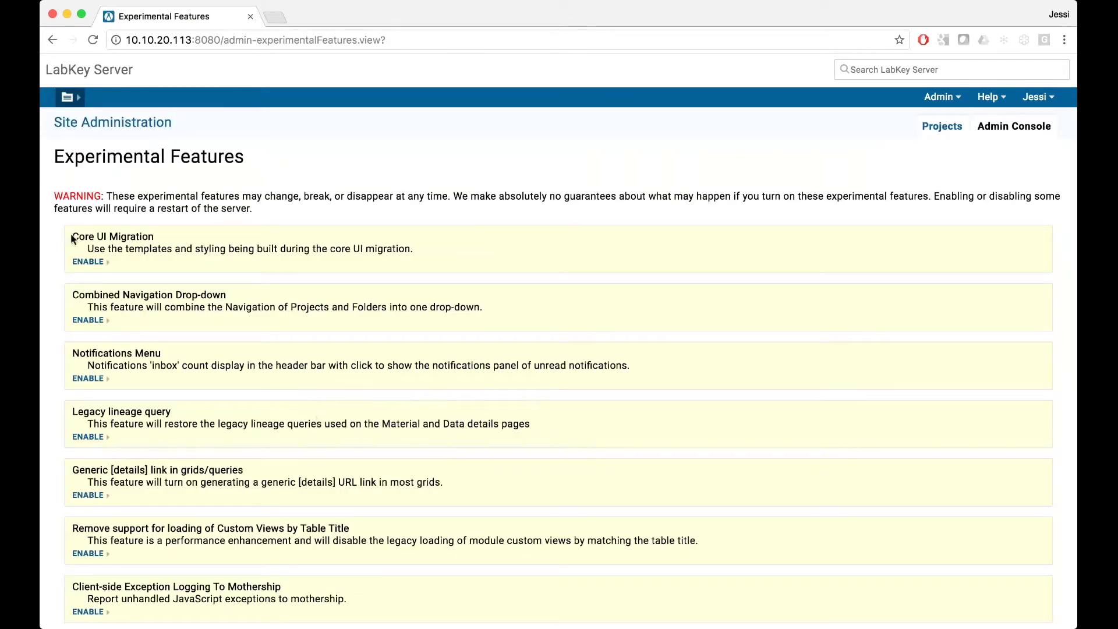
pyautogui.click(88, 261)
pyautogui.click(109, 71)
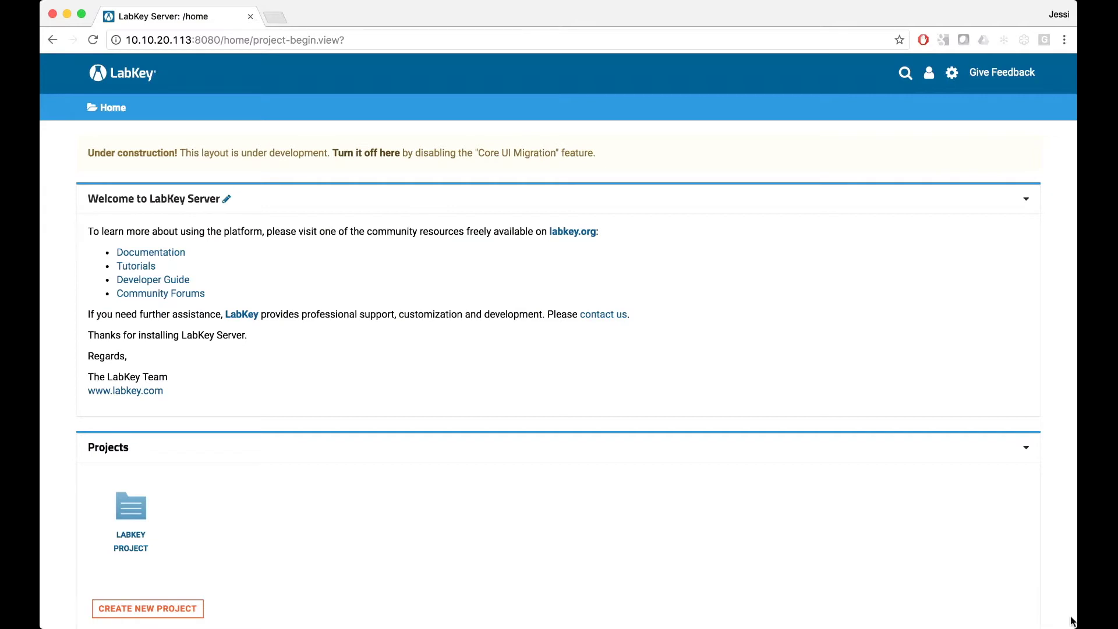
pyautogui.moveTo(1071, 626); pyautogui.dragTo(1067, 626)
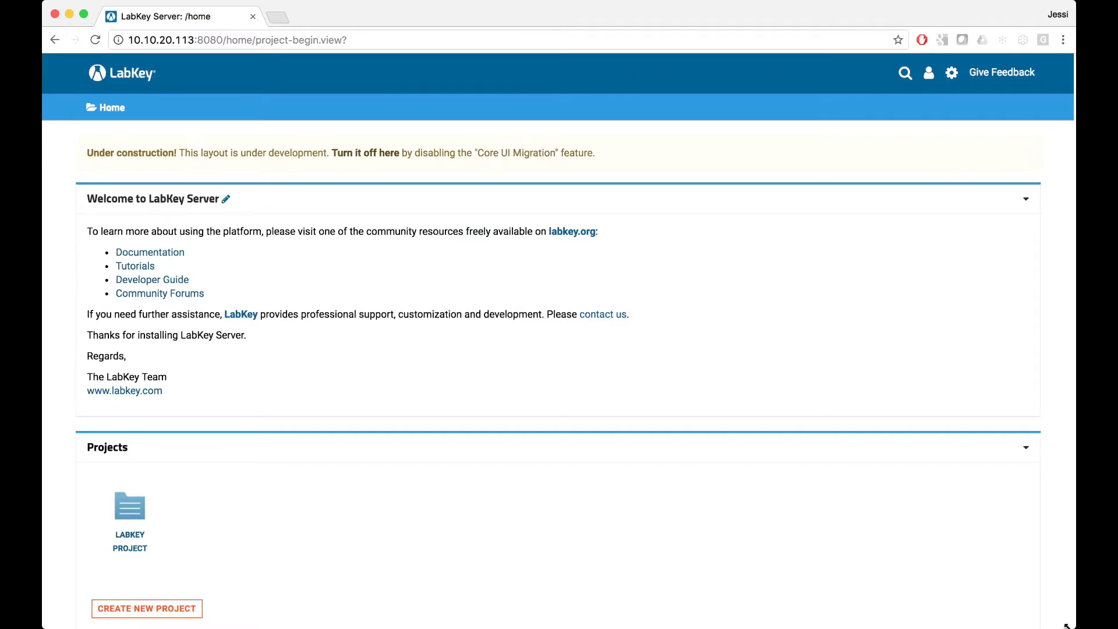
pyautogui.moveTo(1067, 626); pyautogui.dragTo(730, 624)
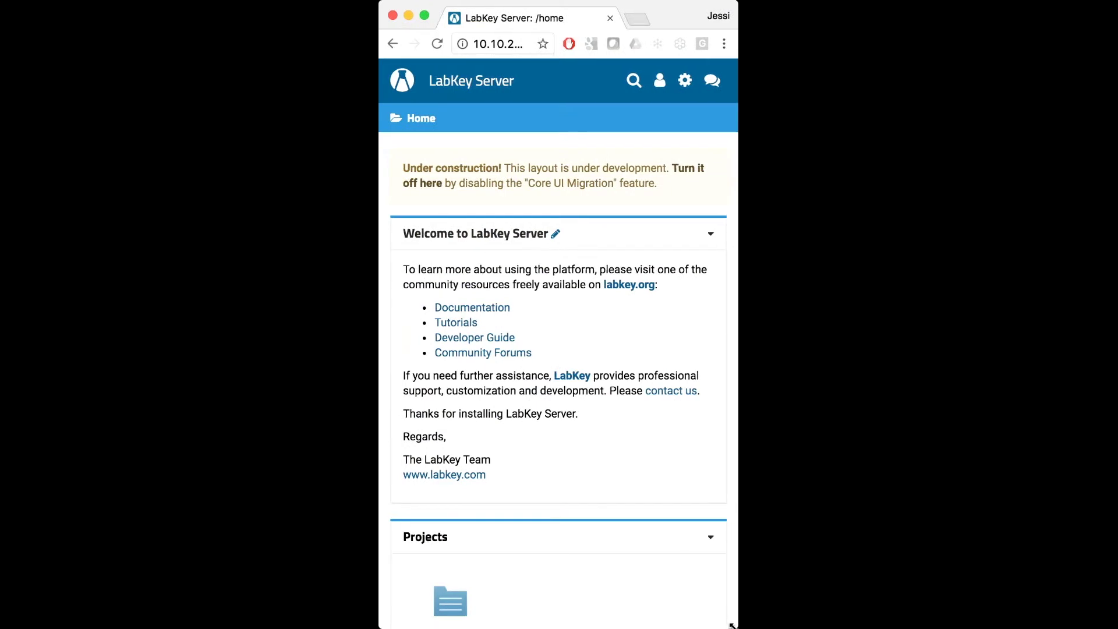
pyautogui.click(660, 82)
pyautogui.click(661, 84)
pyautogui.click(686, 82)
pyautogui.click(686, 82)
pyautogui.moveTo(734, 625); pyautogui.dragTo(1084, 628)
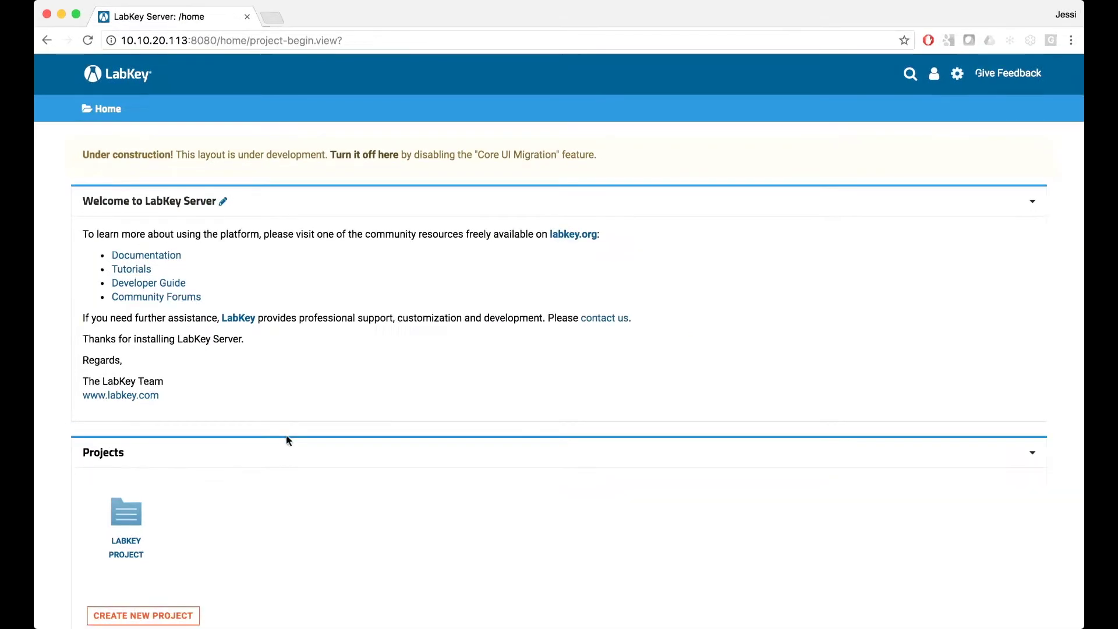
# Go to the LabKey Server Study folder and narrow the browser to a phone-like width.
pyautogui.click(128, 120)
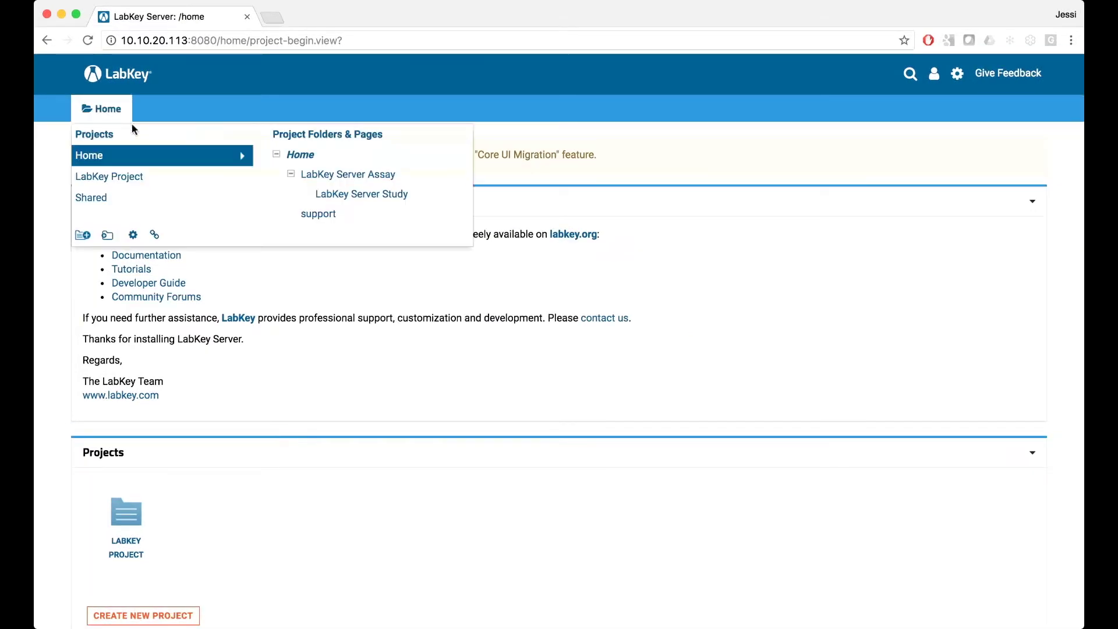
pyautogui.click(342, 194)
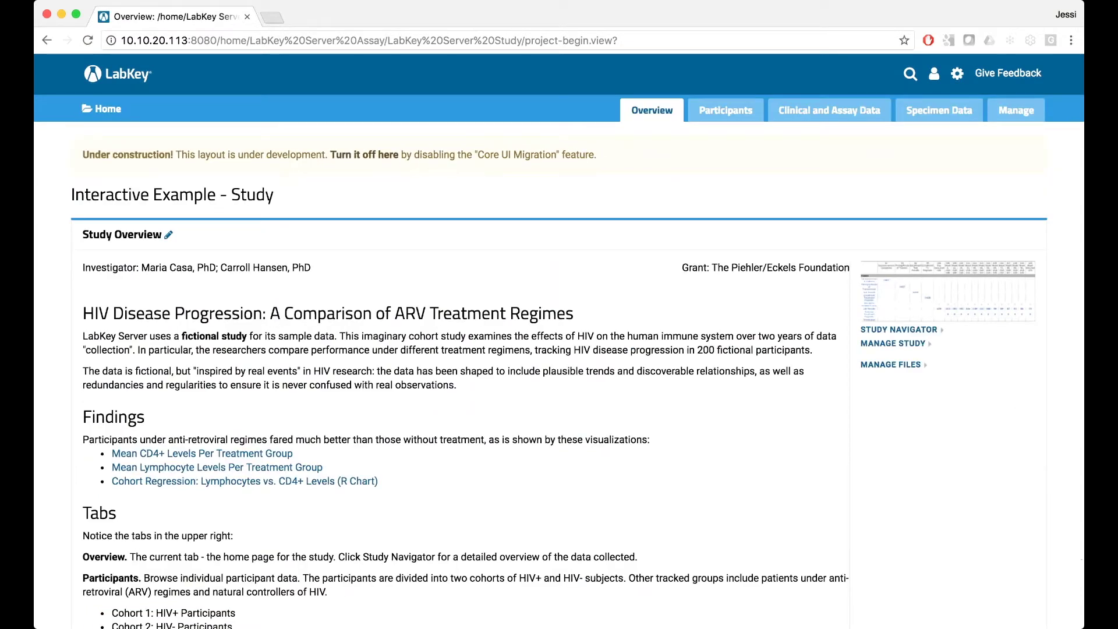
pyautogui.moveTo(1071, 624); pyautogui.dragTo(1048, 624)
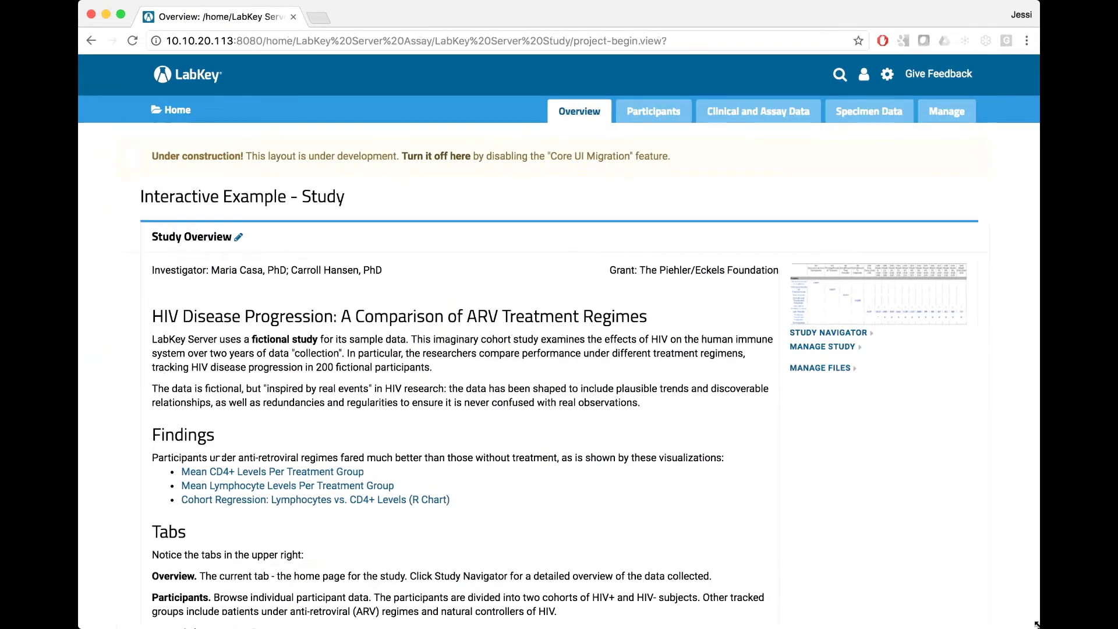
pyautogui.moveTo(1048, 625); pyautogui.dragTo(757, 625)
# Scroll the narrow study overview and open, then close, the study pages menu.
pyautogui.scroll(-3, 619, 342)
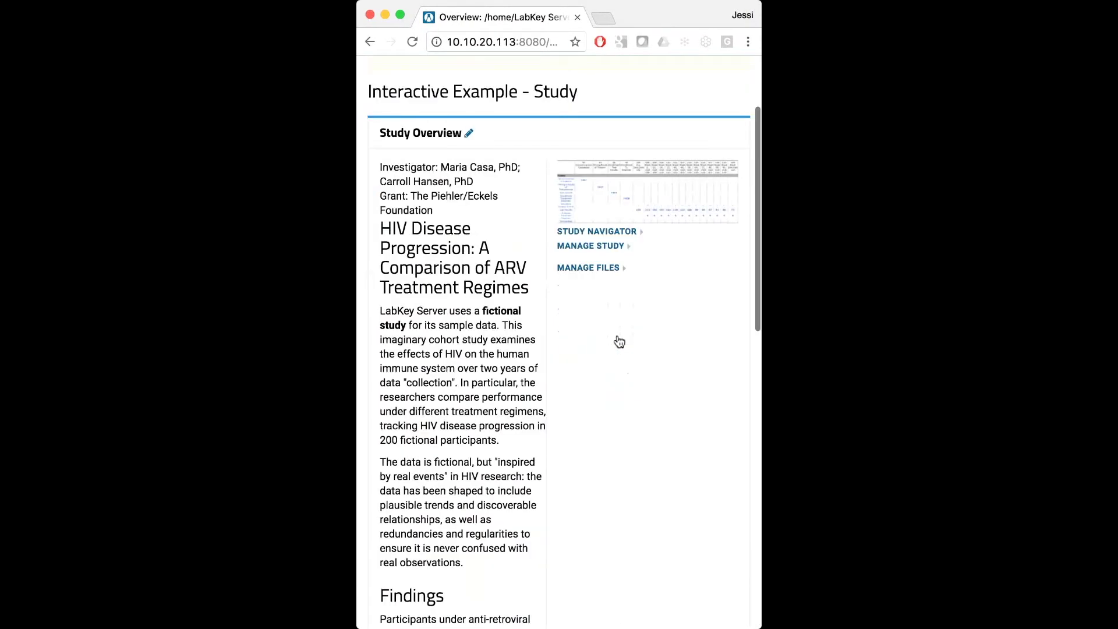
pyautogui.scroll(-5, 619, 342)
pyautogui.scroll(8, 618, 341)
pyautogui.click(735, 115)
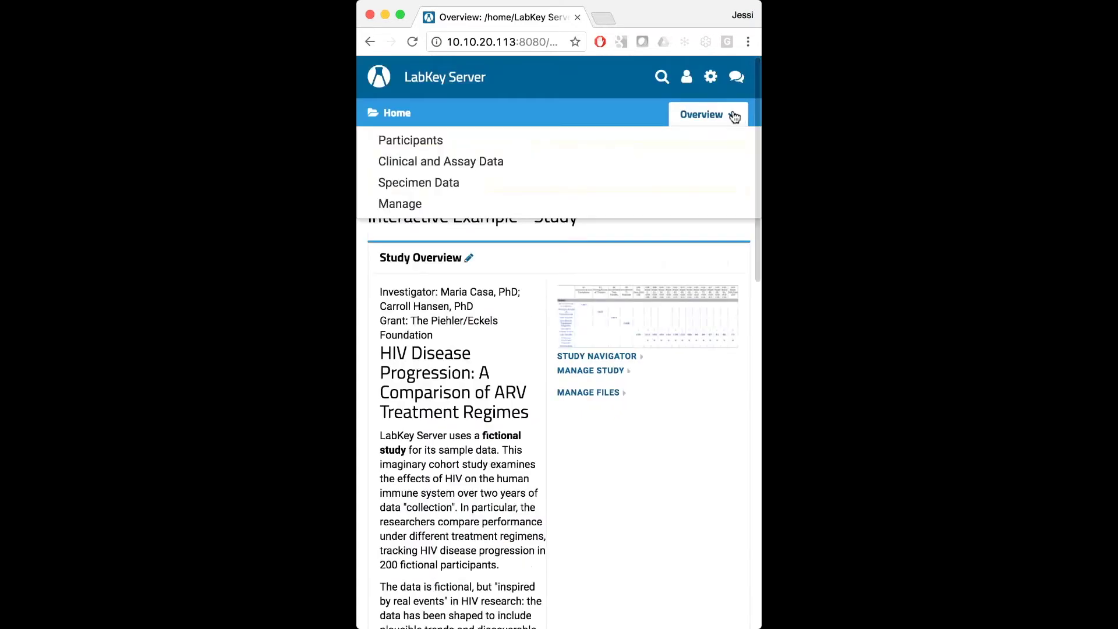
pyautogui.click(735, 115)
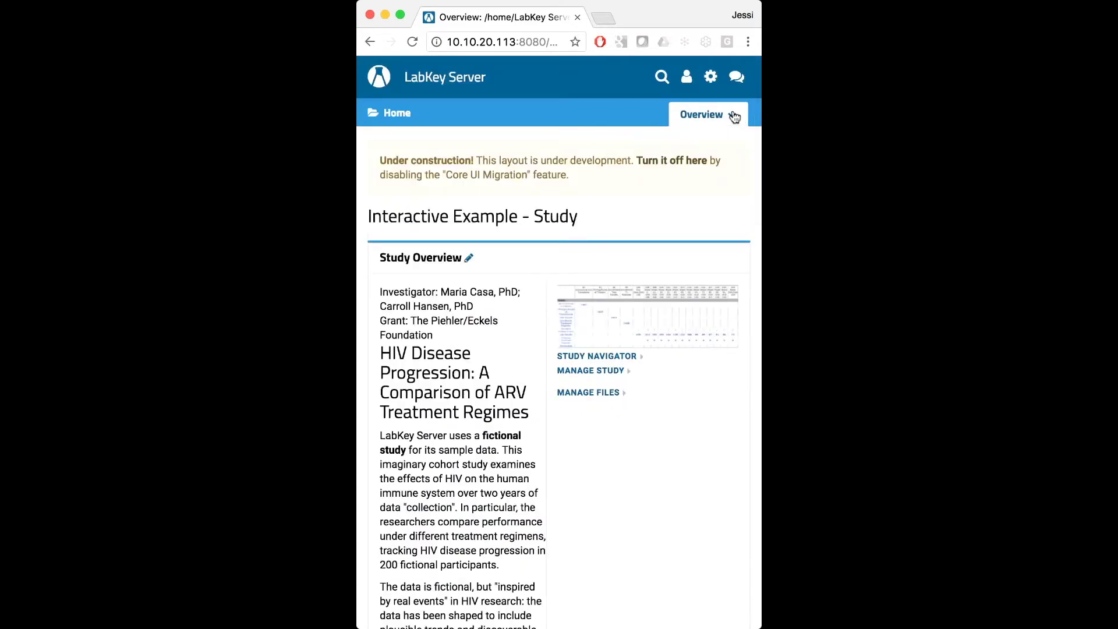
# Visit the LabKey Project start page, come back to the study overview, and widen the window.
pyautogui.click(399, 113)
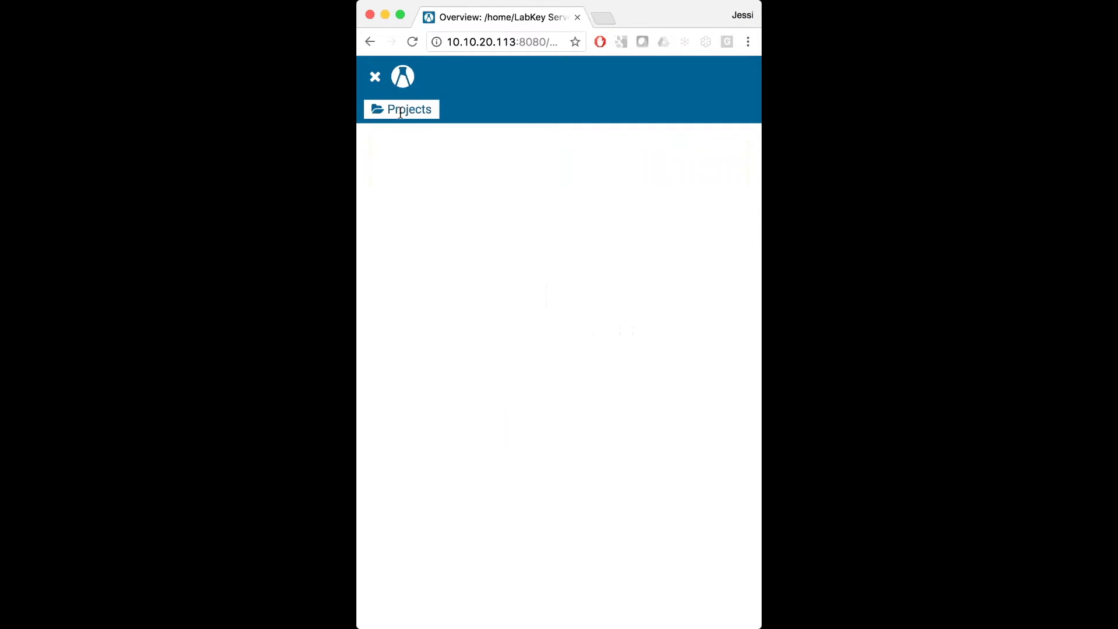
pyautogui.click(506, 208)
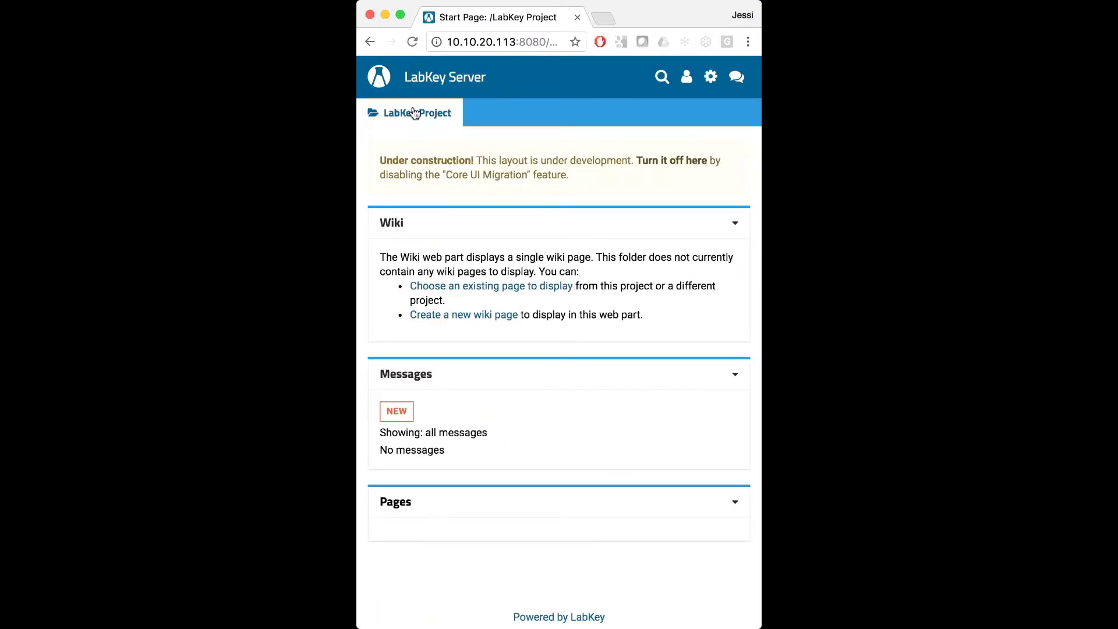
pyautogui.click(368, 42)
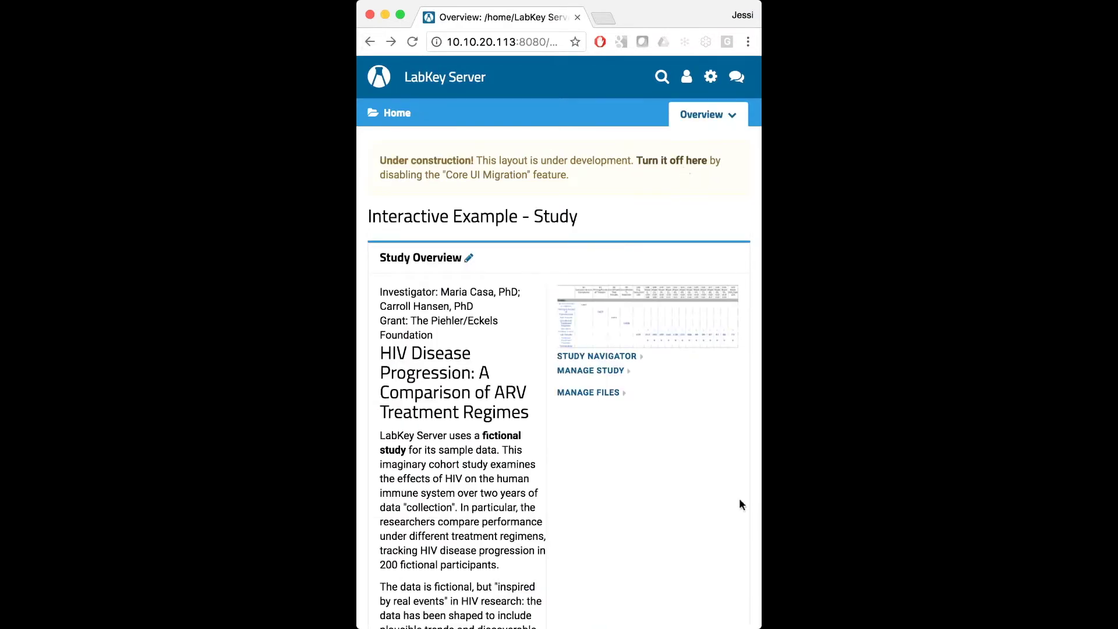
pyautogui.moveTo(758, 619); pyautogui.dragTo(1079, 619)
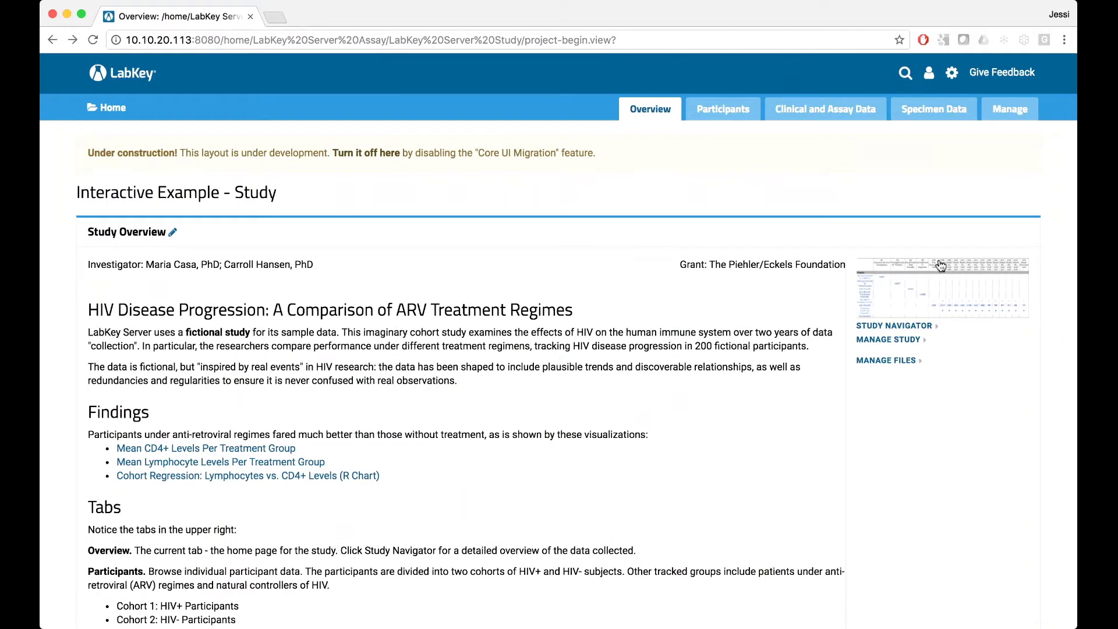
# Try the account menu, site search box and administration gear menu in the new header.
pyautogui.click(931, 78)
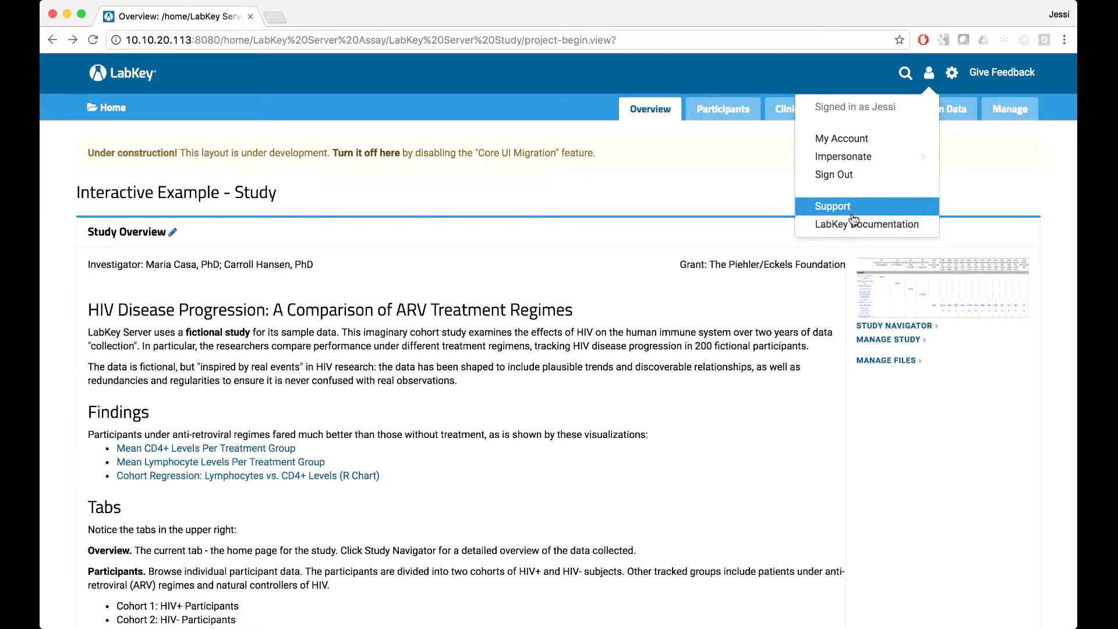
pyautogui.click(908, 78)
pyautogui.click(908, 78)
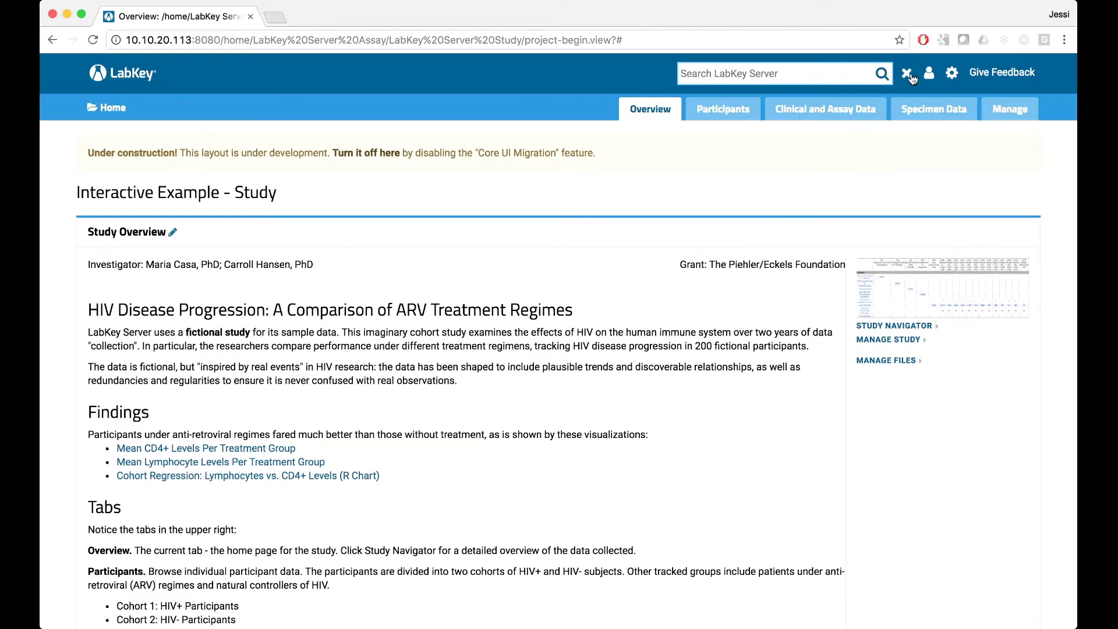
pyautogui.click(906, 75)
pyautogui.click(953, 76)
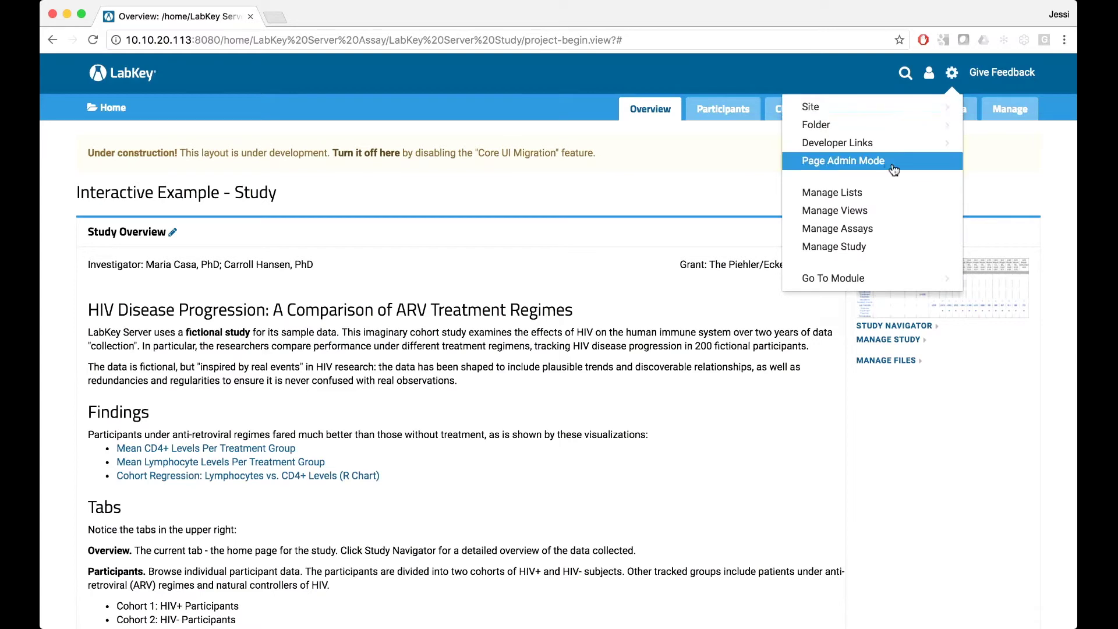
pyautogui.click(952, 75)
# Choose Impersonate > User from the account menu.
pyautogui.click(930, 74)
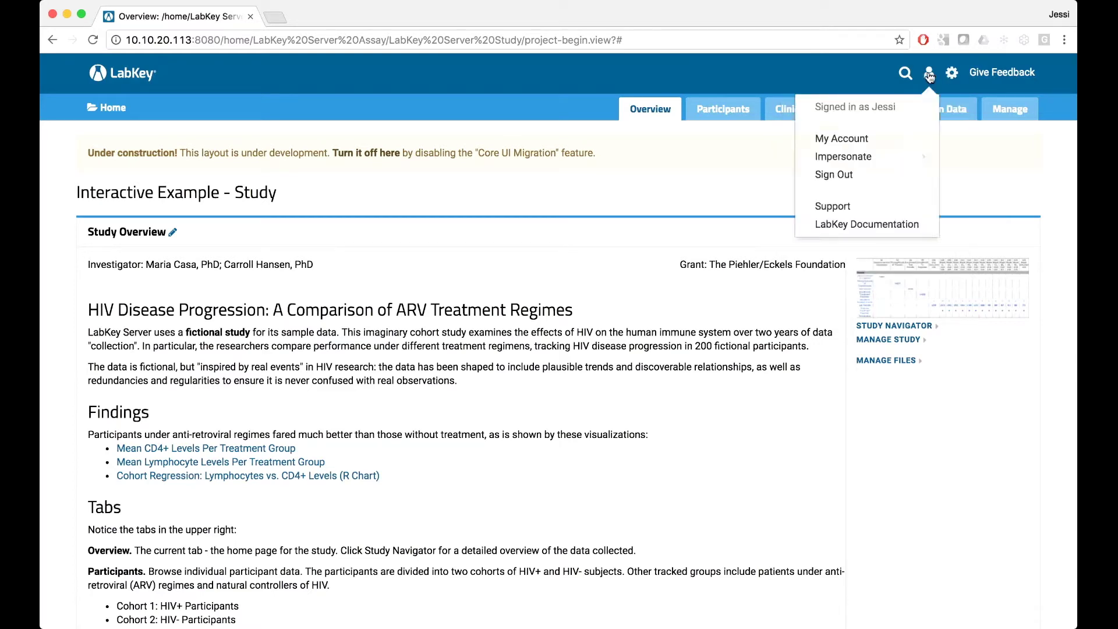
pyautogui.click(917, 162)
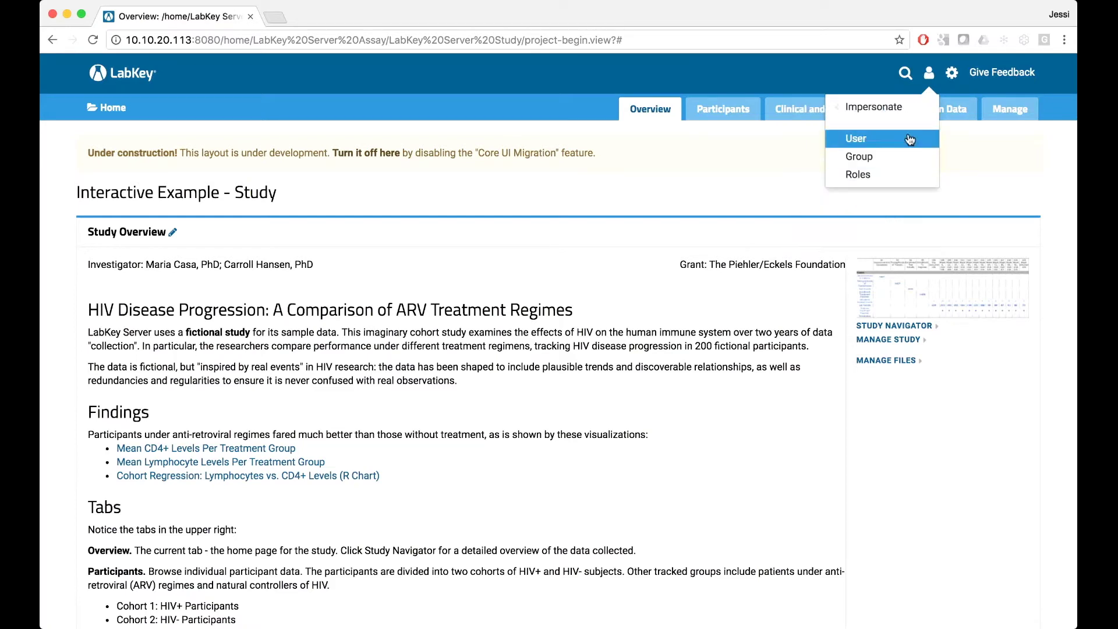
pyautogui.click(910, 139)
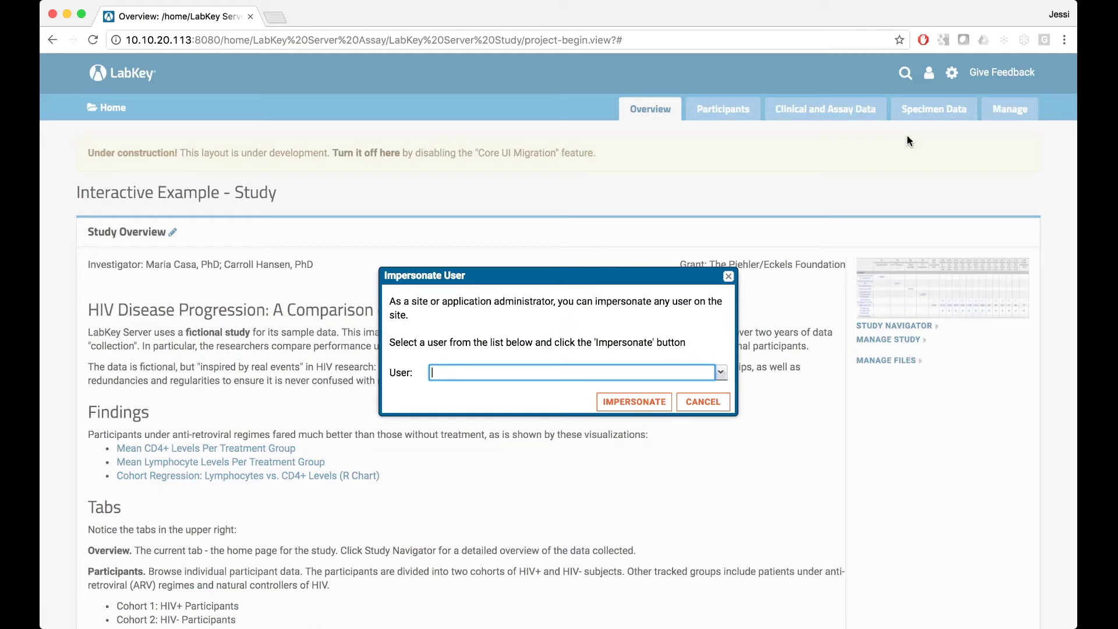
# Impersonate the selected user, then stop impersonating to return to the administrator account.
pyautogui.press('Return')
pyautogui.press('Return')
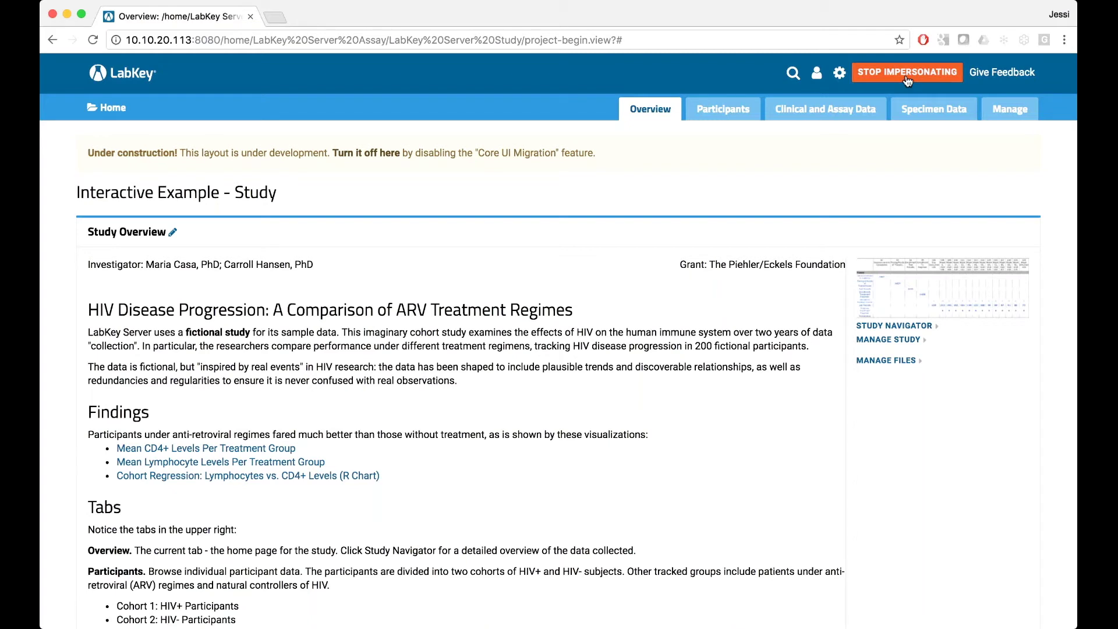
pyautogui.click(918, 79)
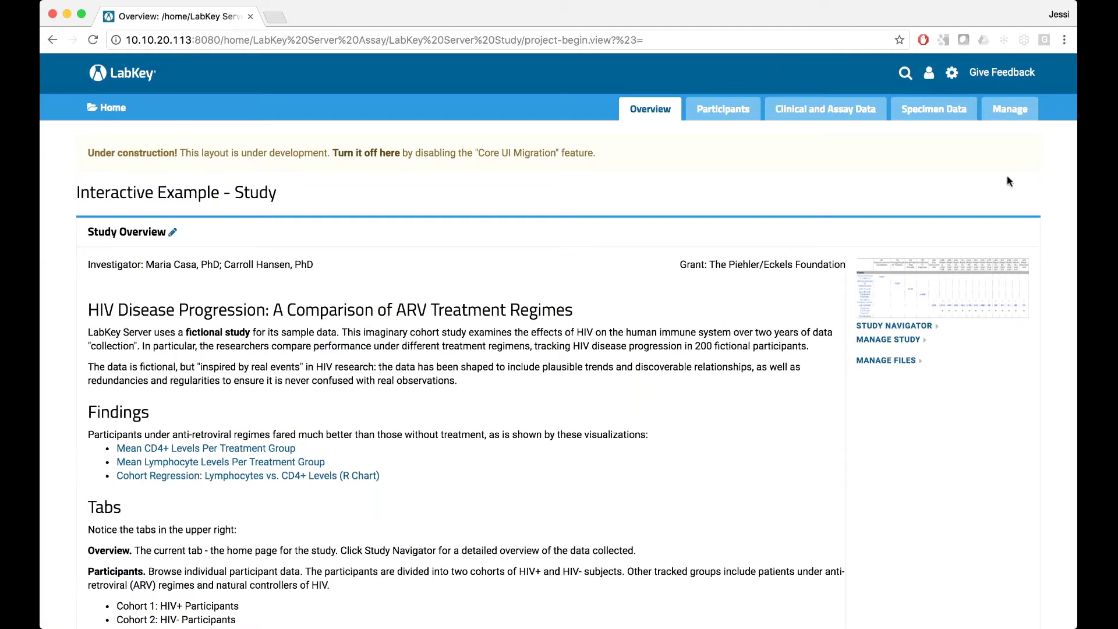
pyautogui.click(957, 76)
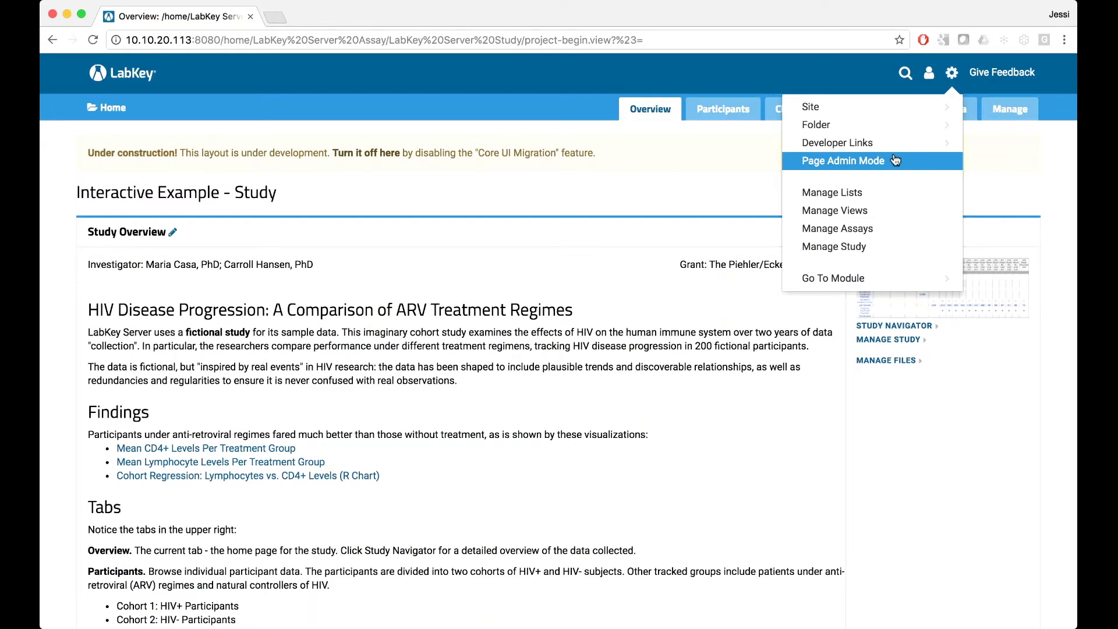
# Switch on page admin mode, preview the Manage tab and Study Overview web part menus, and scroll the page.
pyautogui.click(893, 162)
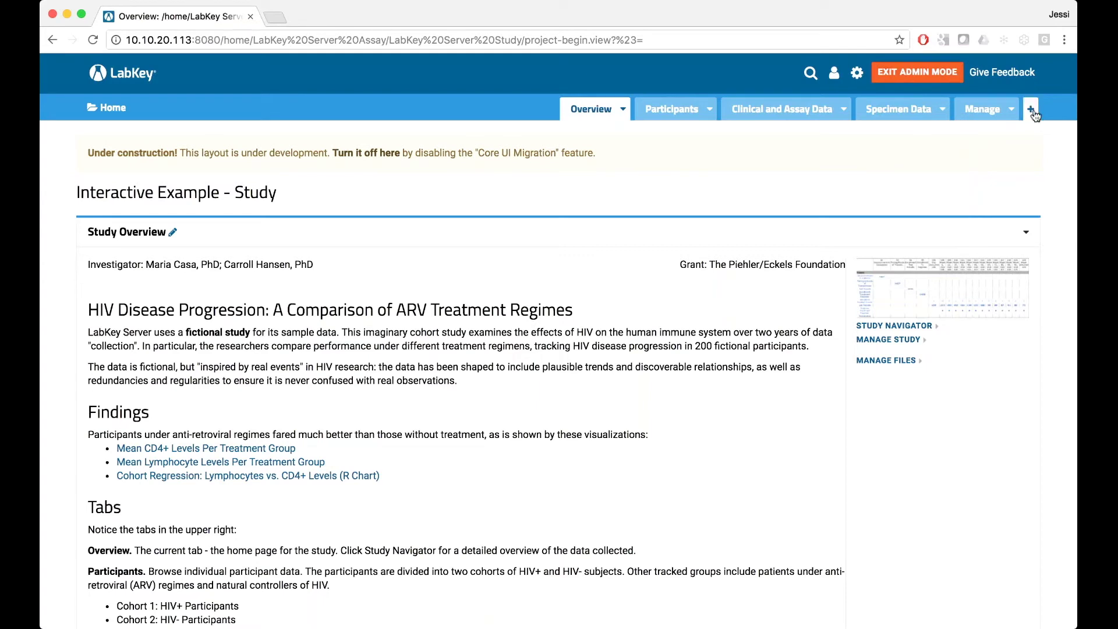
pyautogui.click(1013, 116)
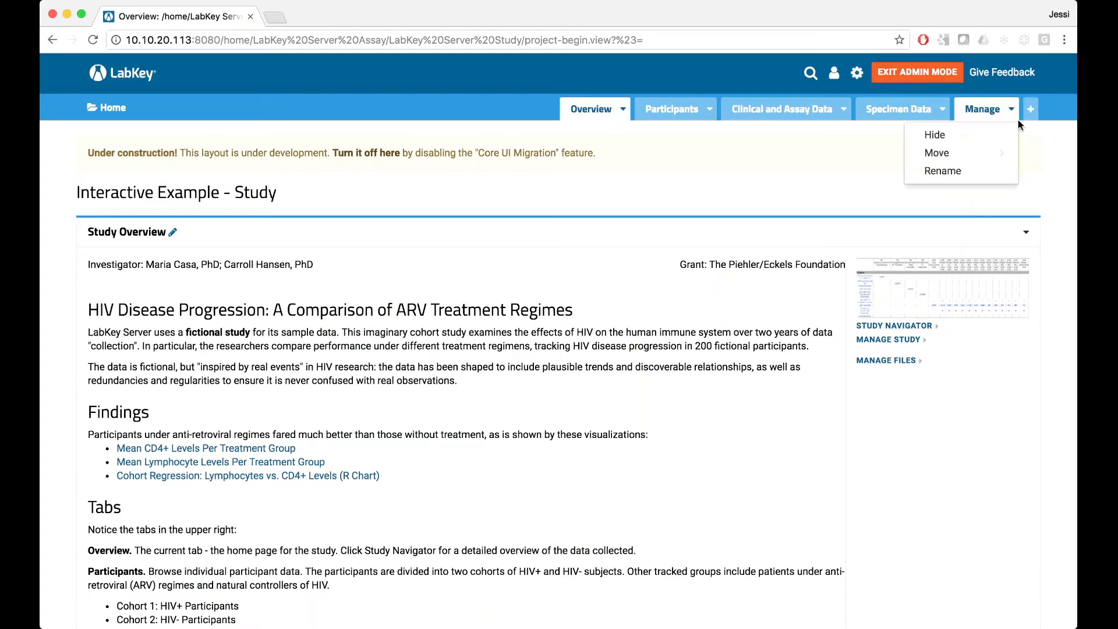
pyautogui.click(1018, 119)
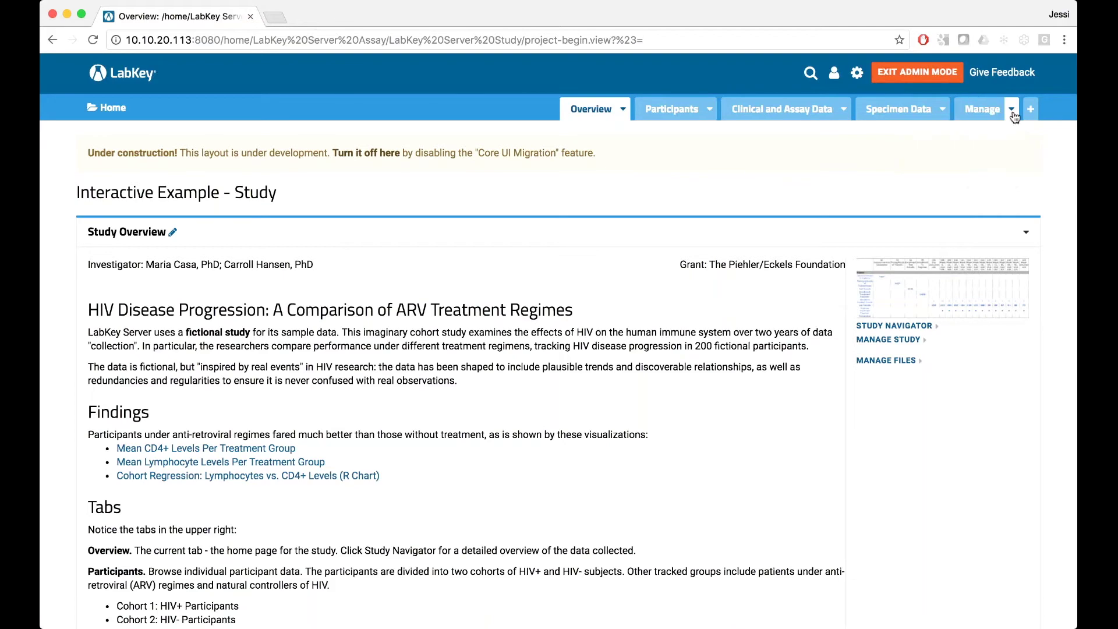
pyautogui.click(1027, 235)
pyautogui.click(1031, 236)
pyautogui.scroll(-3, 1044, 267)
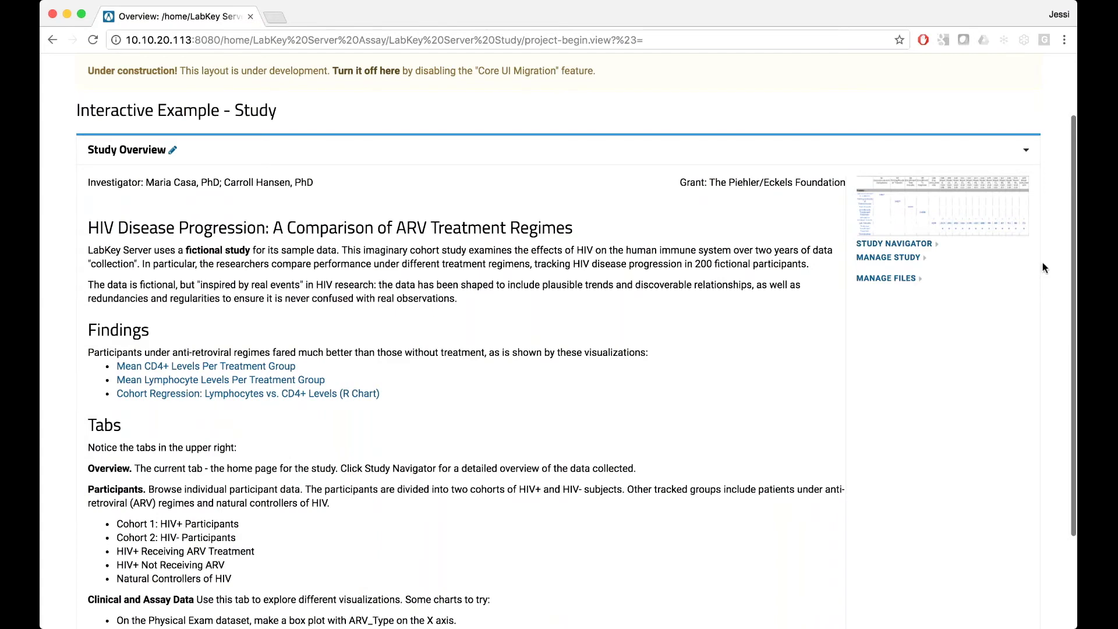
pyautogui.scroll(-3, 1043, 267)
pyautogui.scroll(1, 703, 407)
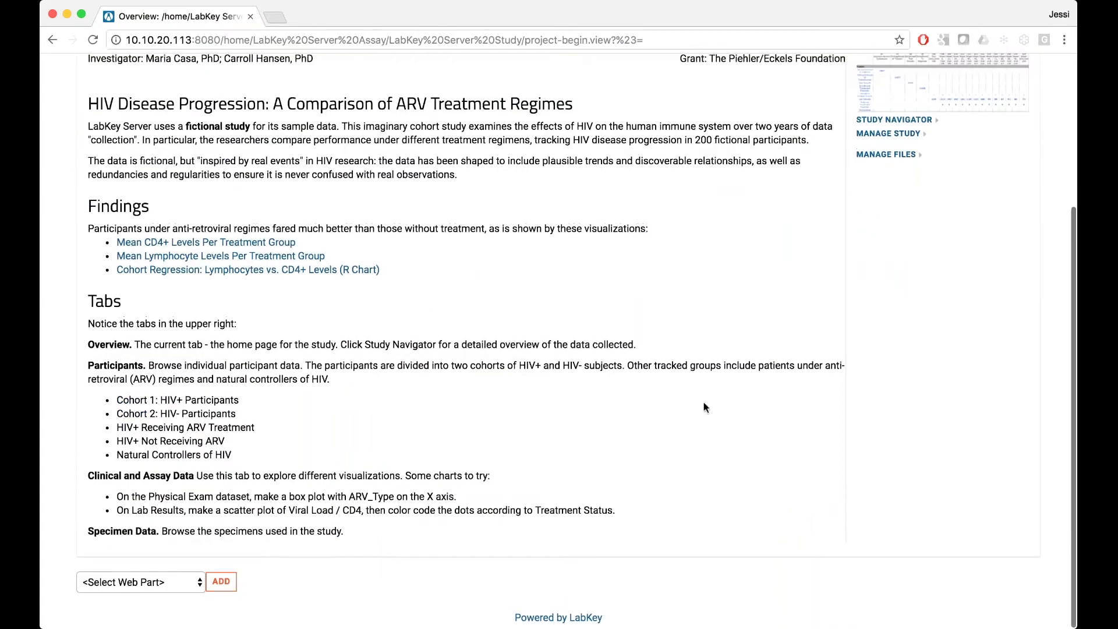
pyautogui.scroll(3, 705, 407)
pyautogui.scroll(2, 703, 412)
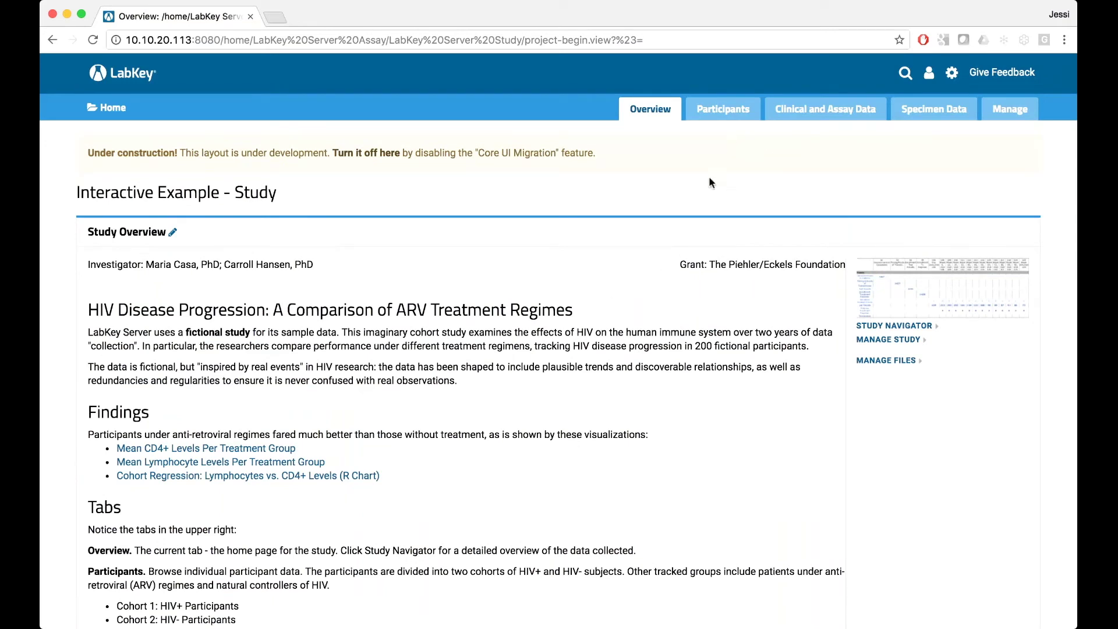
# Open the Demographics dataset from the Clinical and Assay Data tab's Data Views list.
pyautogui.click(784, 109)
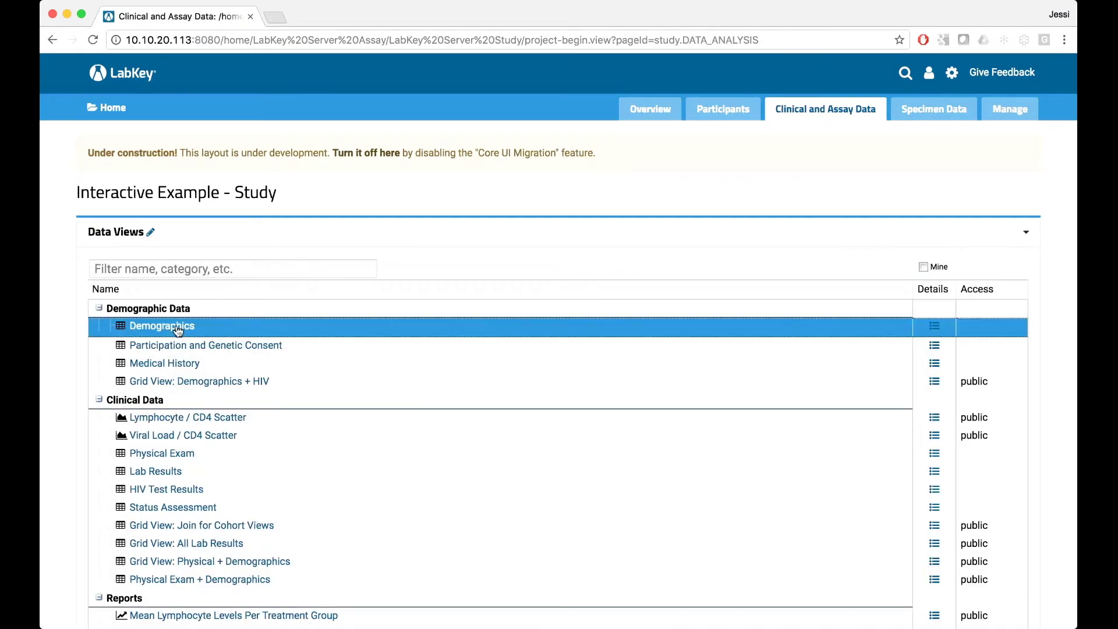
pyautogui.click(177, 328)
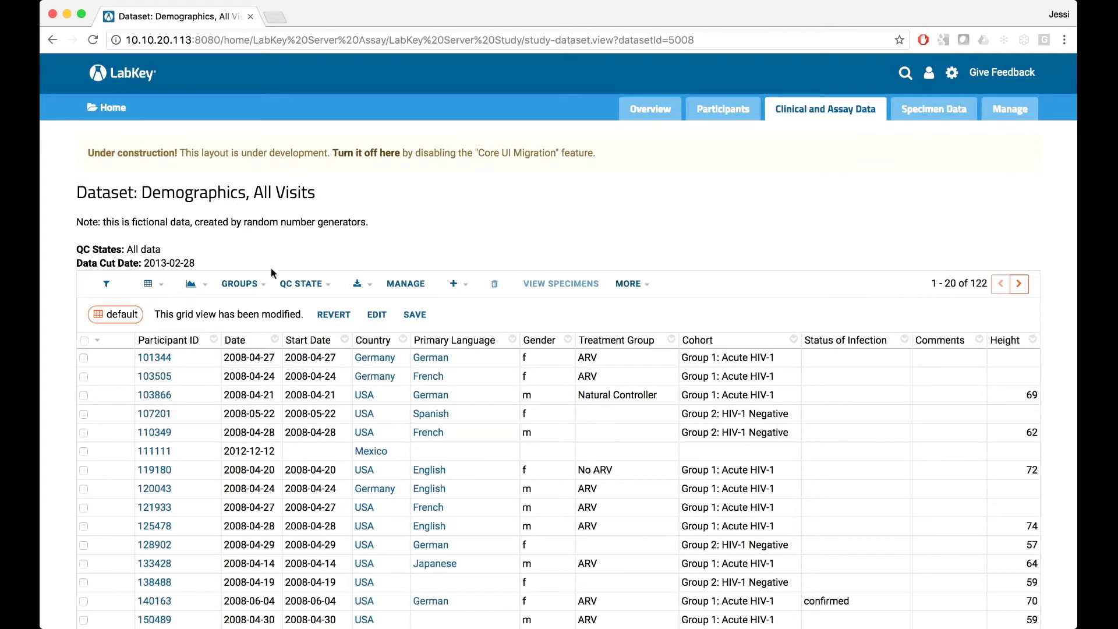
pyautogui.moveTo(95, 357)
# Apply a first Gender filter, then remove the resulting 'Gender is not blank' filter.
pyautogui.click(558, 345)
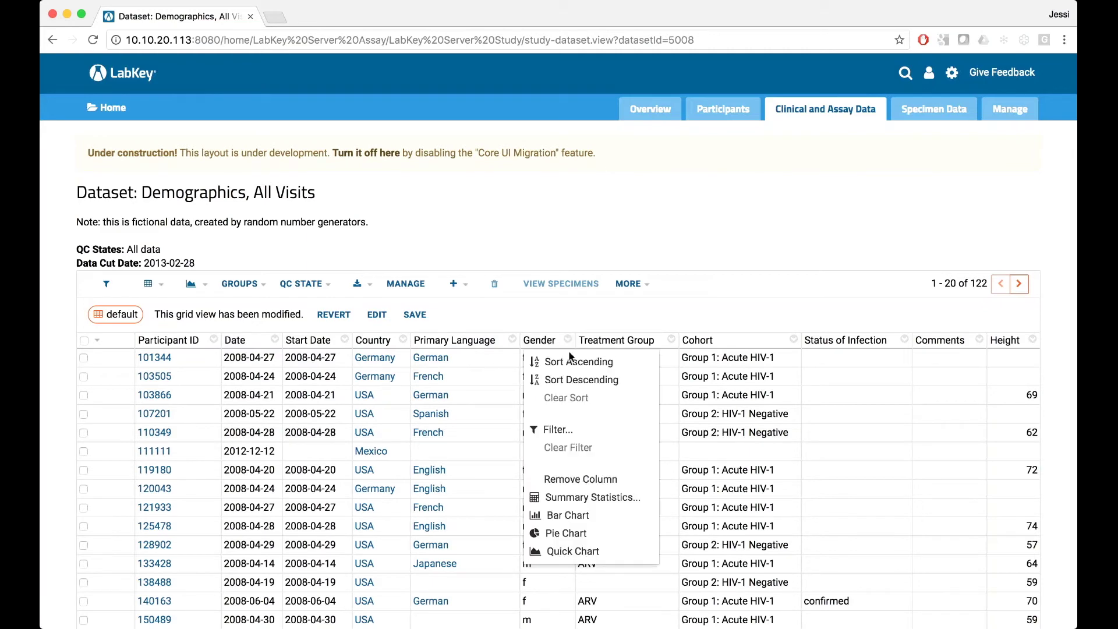
pyautogui.click(559, 428)
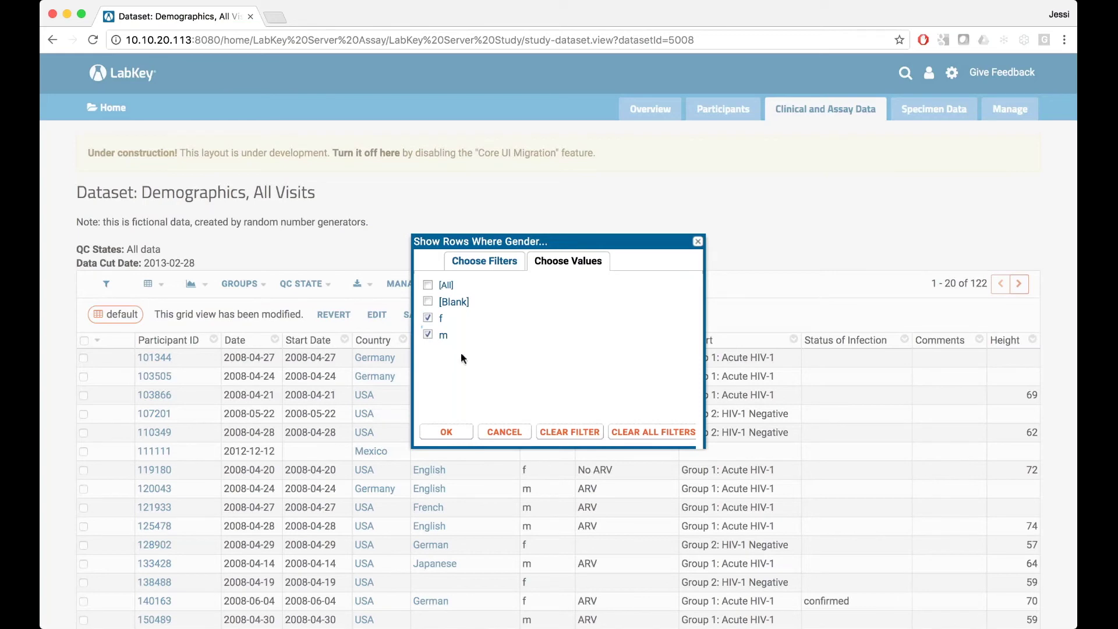
pyautogui.click(447, 434)
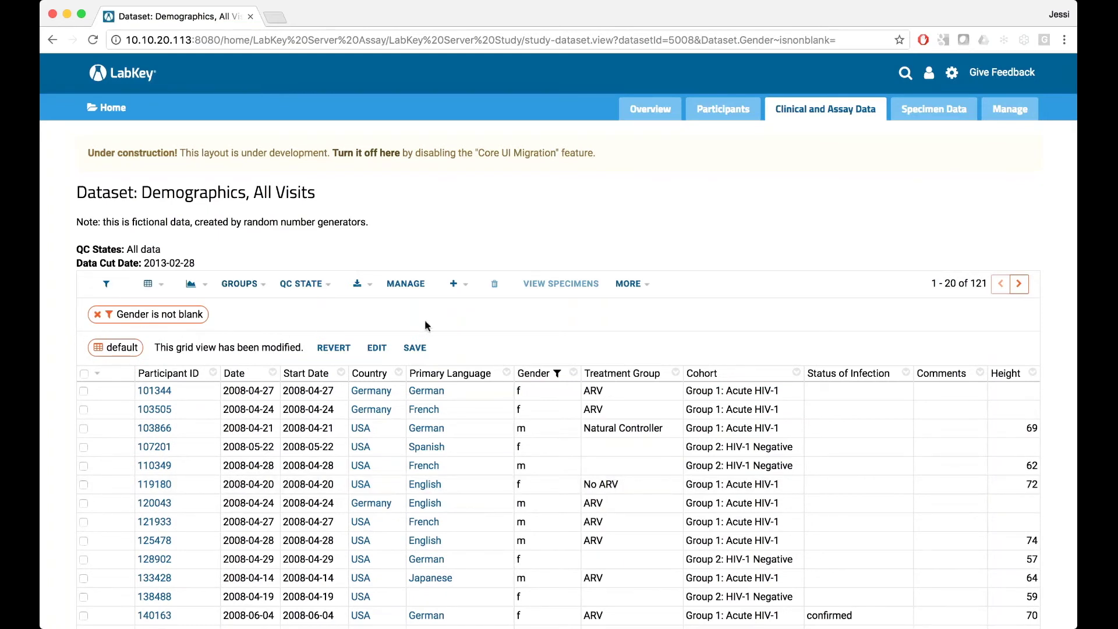
pyautogui.click(97, 315)
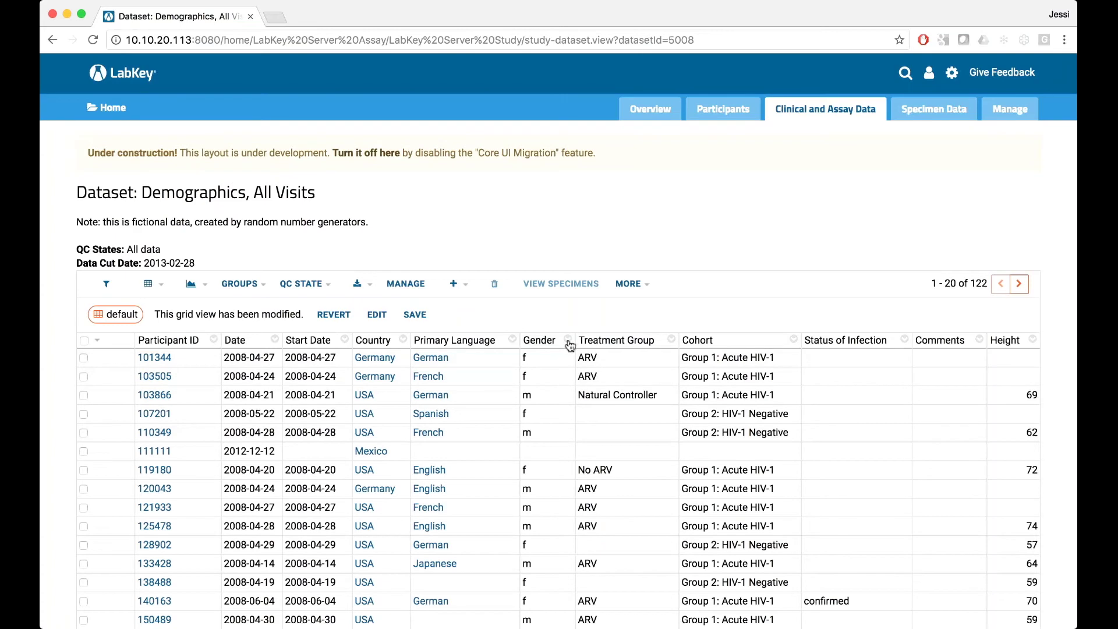
# Filter the Gender column to exclude blank values, leaving 121 rows.
pyautogui.click(570, 346)
pyautogui.click(659, 360)
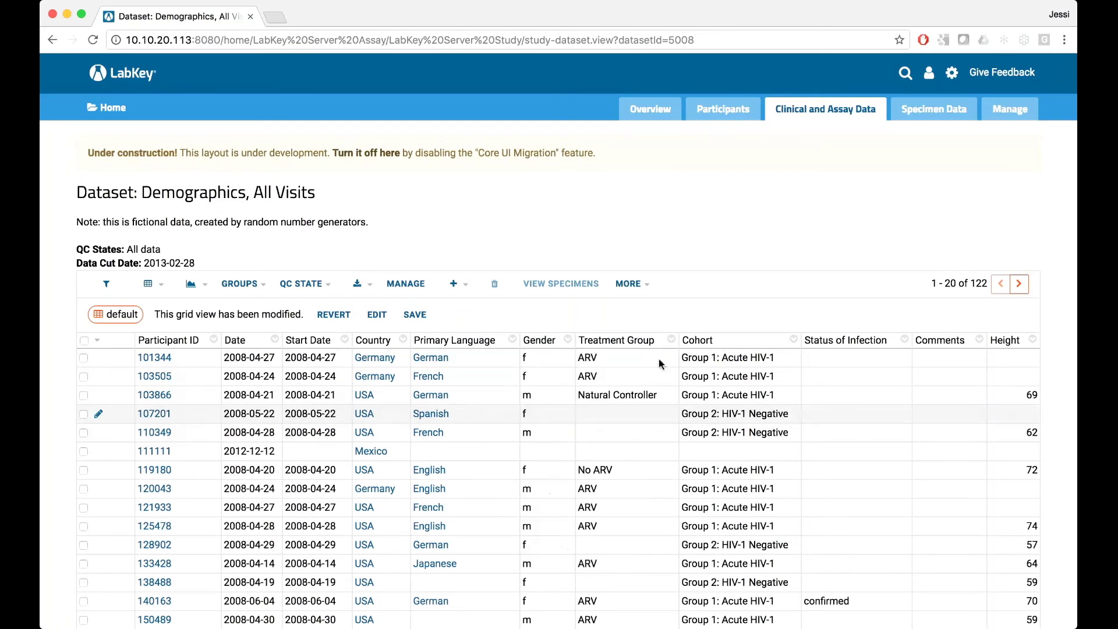
pyautogui.click(428, 301)
pyautogui.click(444, 433)
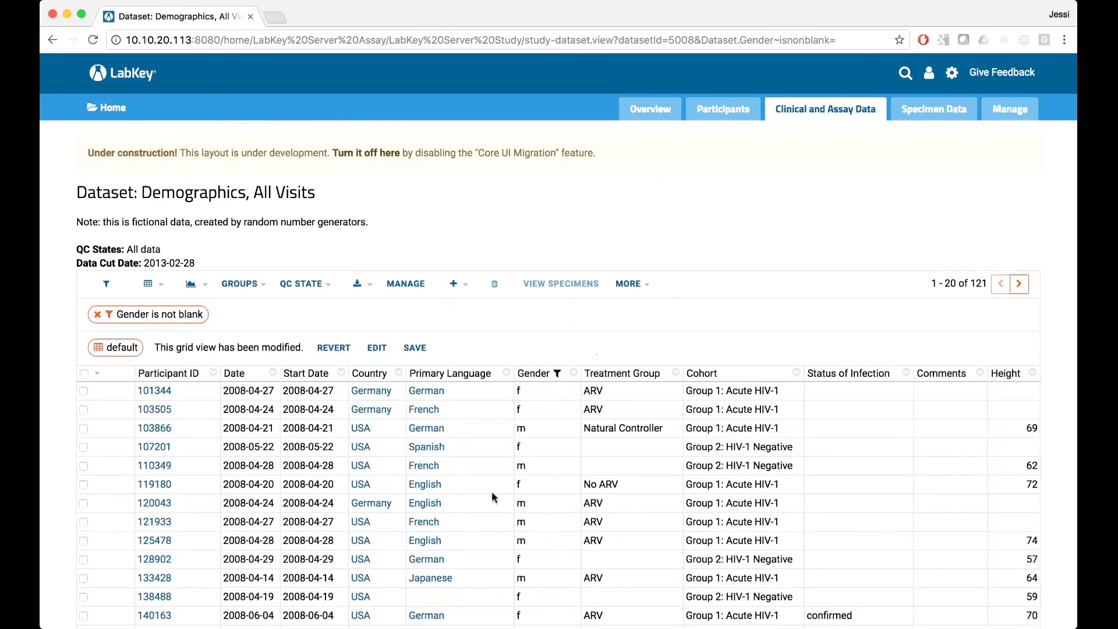
# Add a Primary Language pie chart above the filtered Demographics grid, showing 81% blank.
pyautogui.scroll(-1, 513, 353)
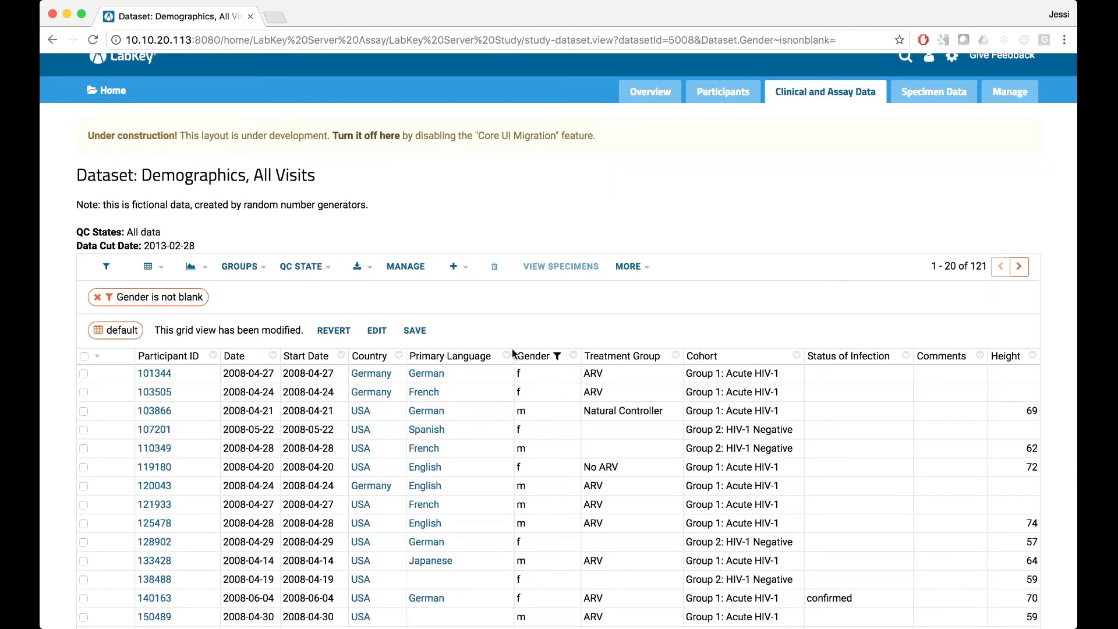
pyautogui.click(507, 357)
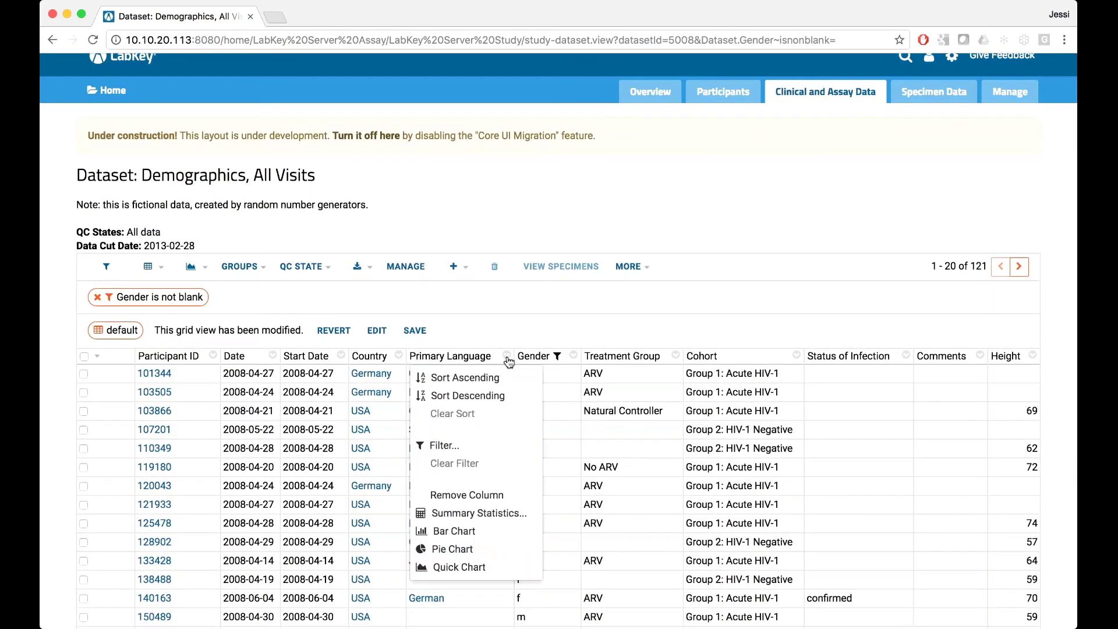
pyautogui.click(488, 548)
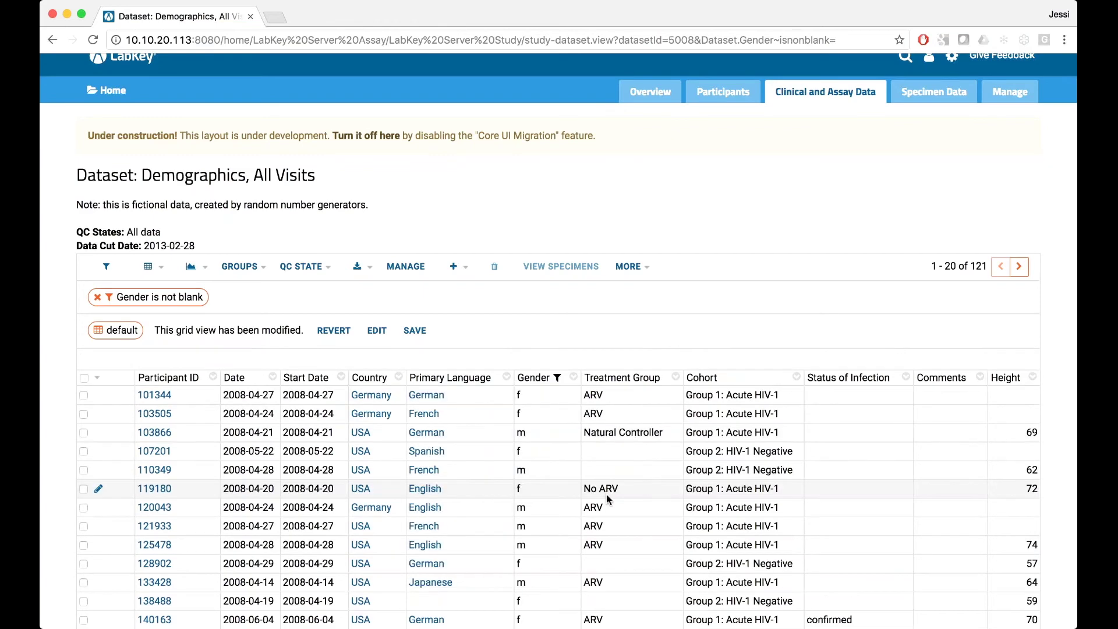
pyautogui.scroll(-3, 304, 505)
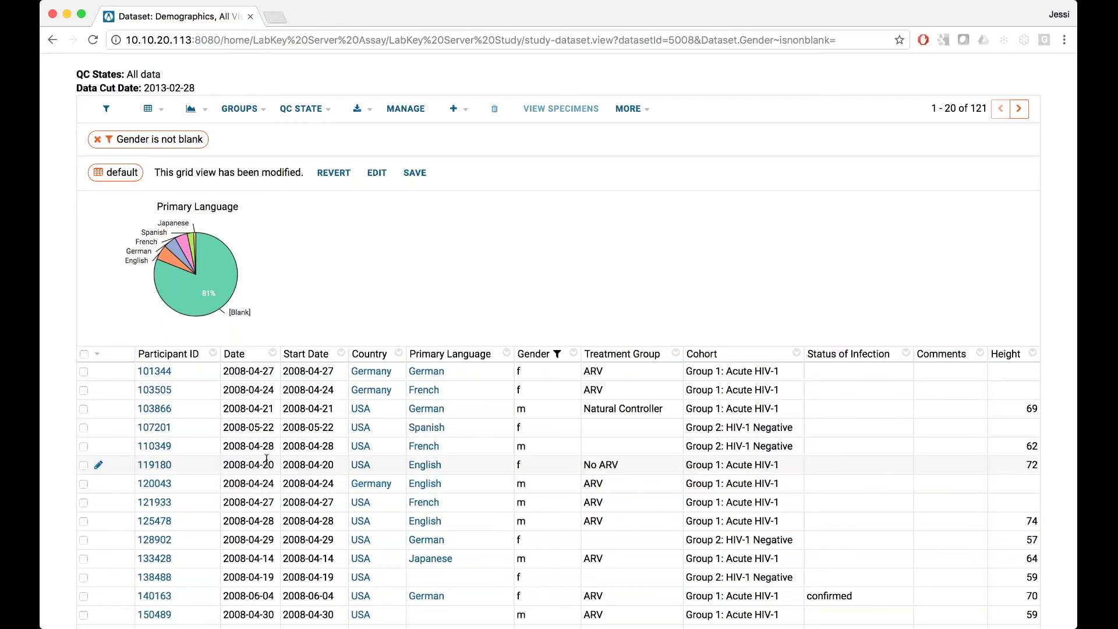
pyautogui.scroll(3, 913, 194)
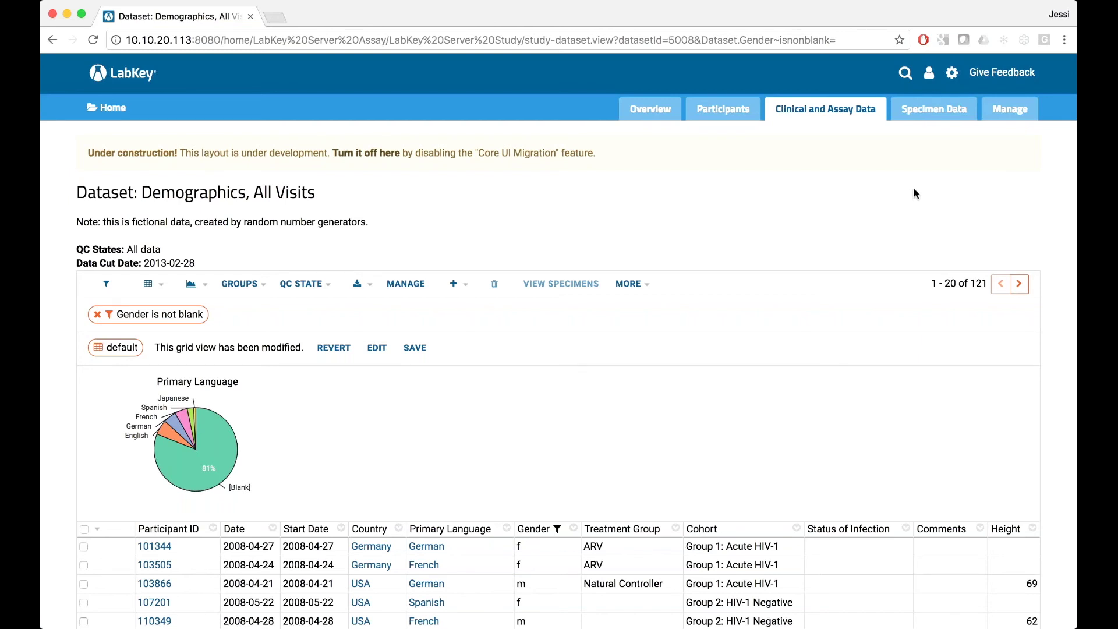
# Open the Give Feedback page for the new layout from the header.
pyautogui.click(992, 83)
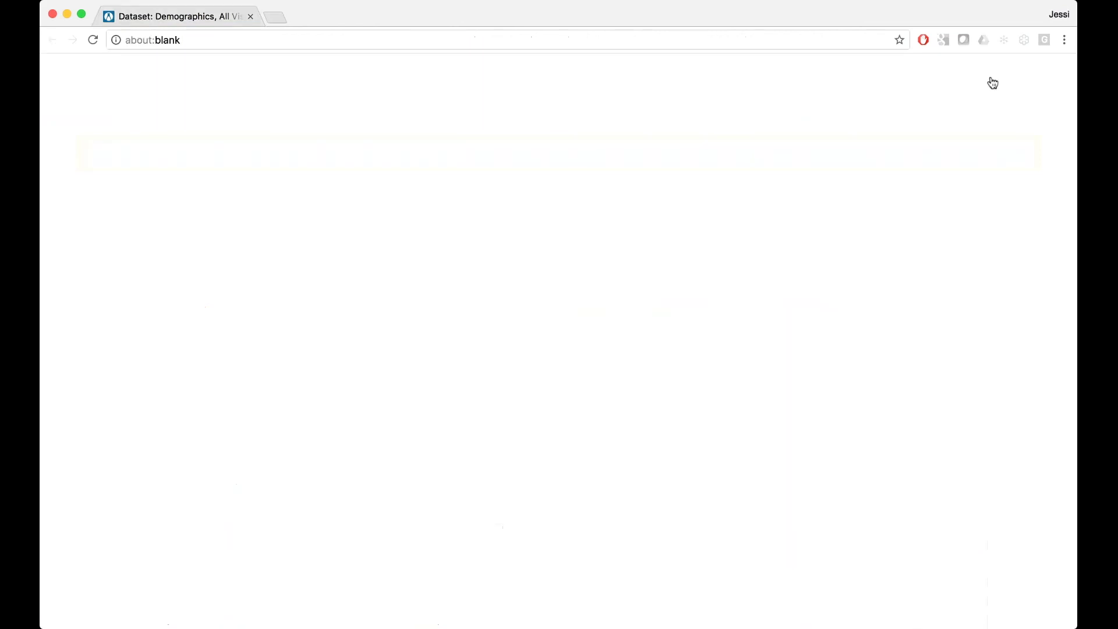